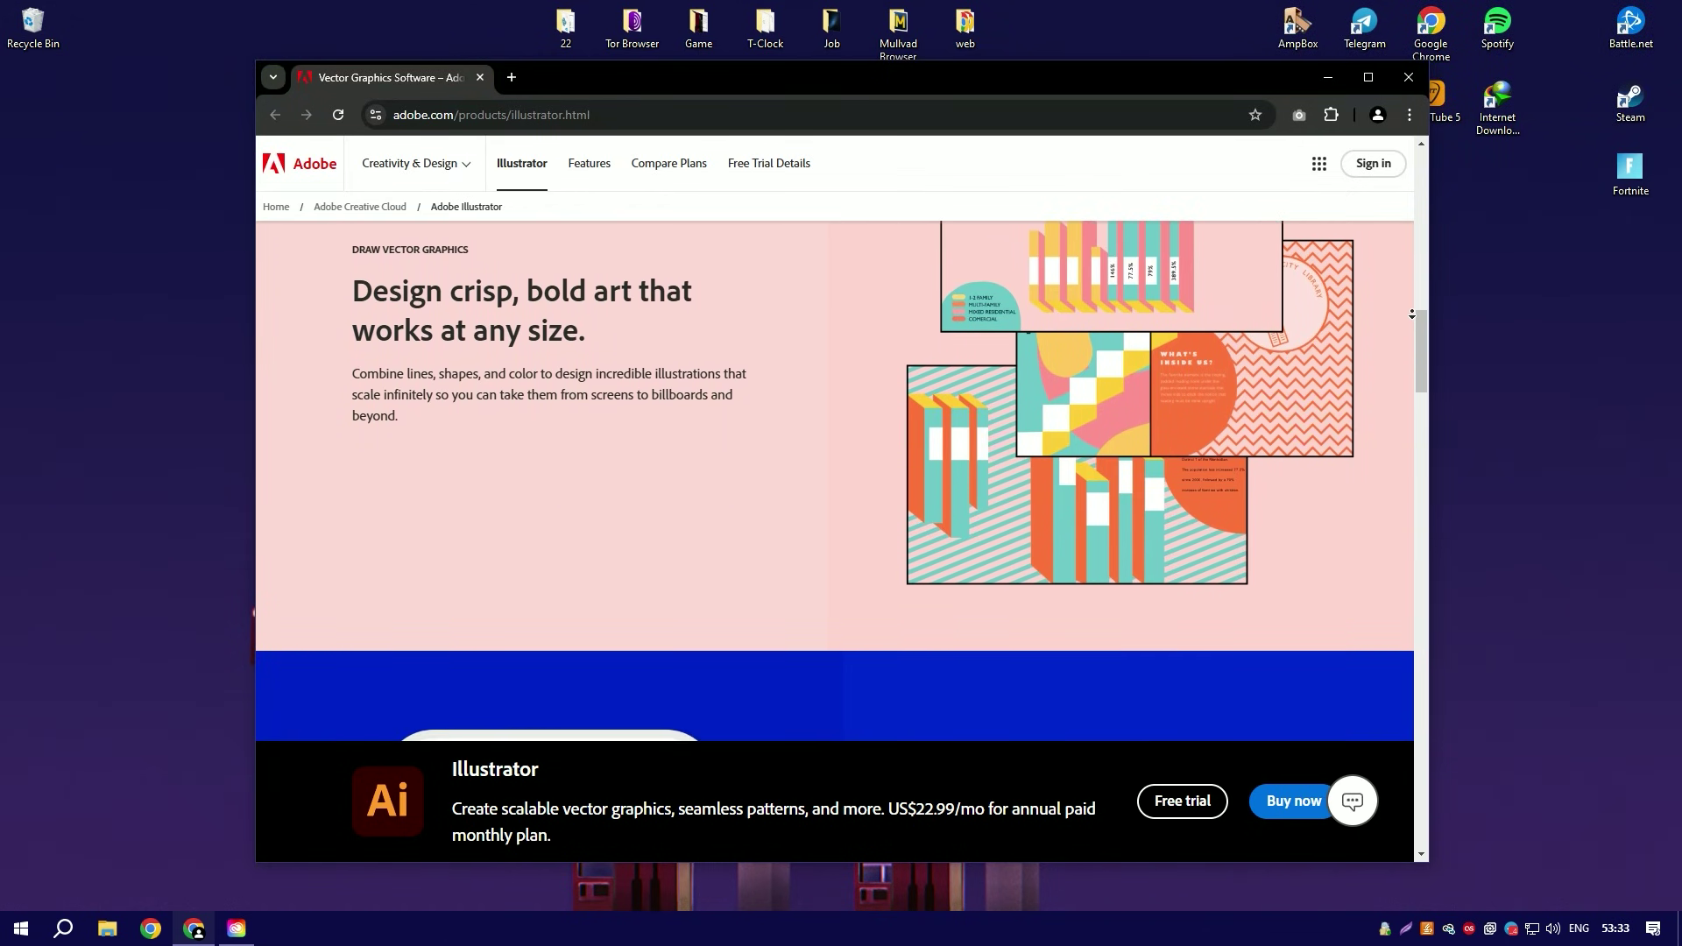
Close the Illustrator product page and move the Example archive to the desktop's right side
{"action": "left_click", "coordinate": [1409, 316]}
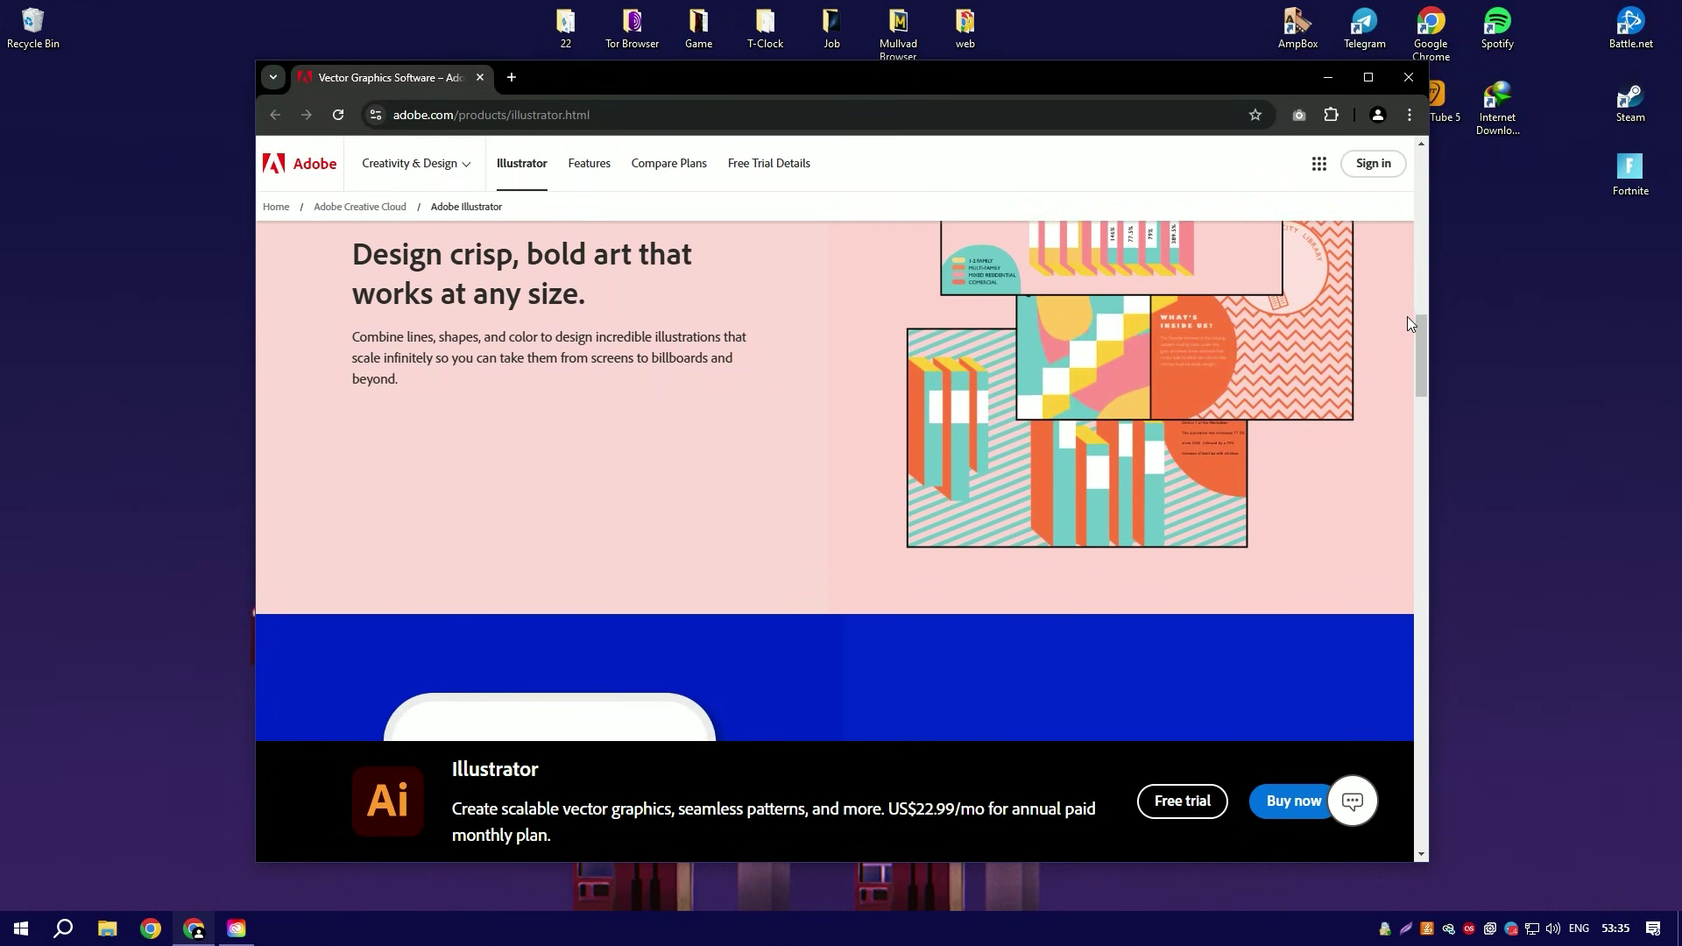
{"action": "left_click", "coordinate": [1407, 78]}
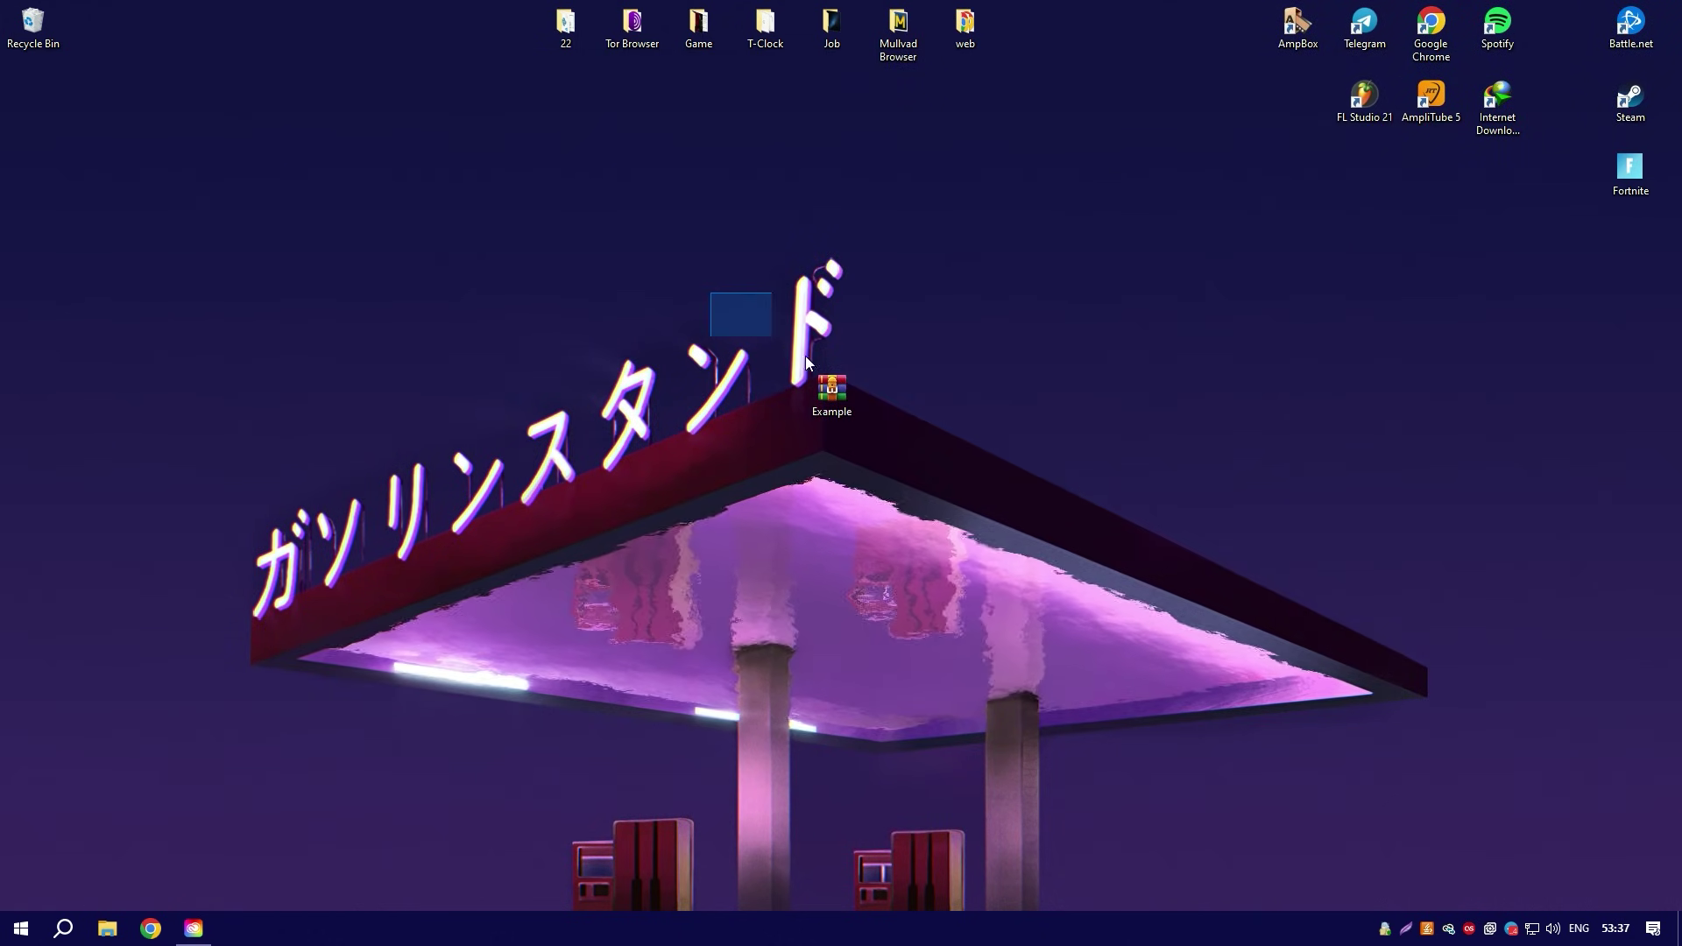
{"action": "left_click_drag", "start_coordinate": [711, 293], "coordinate": [1006, 521]}
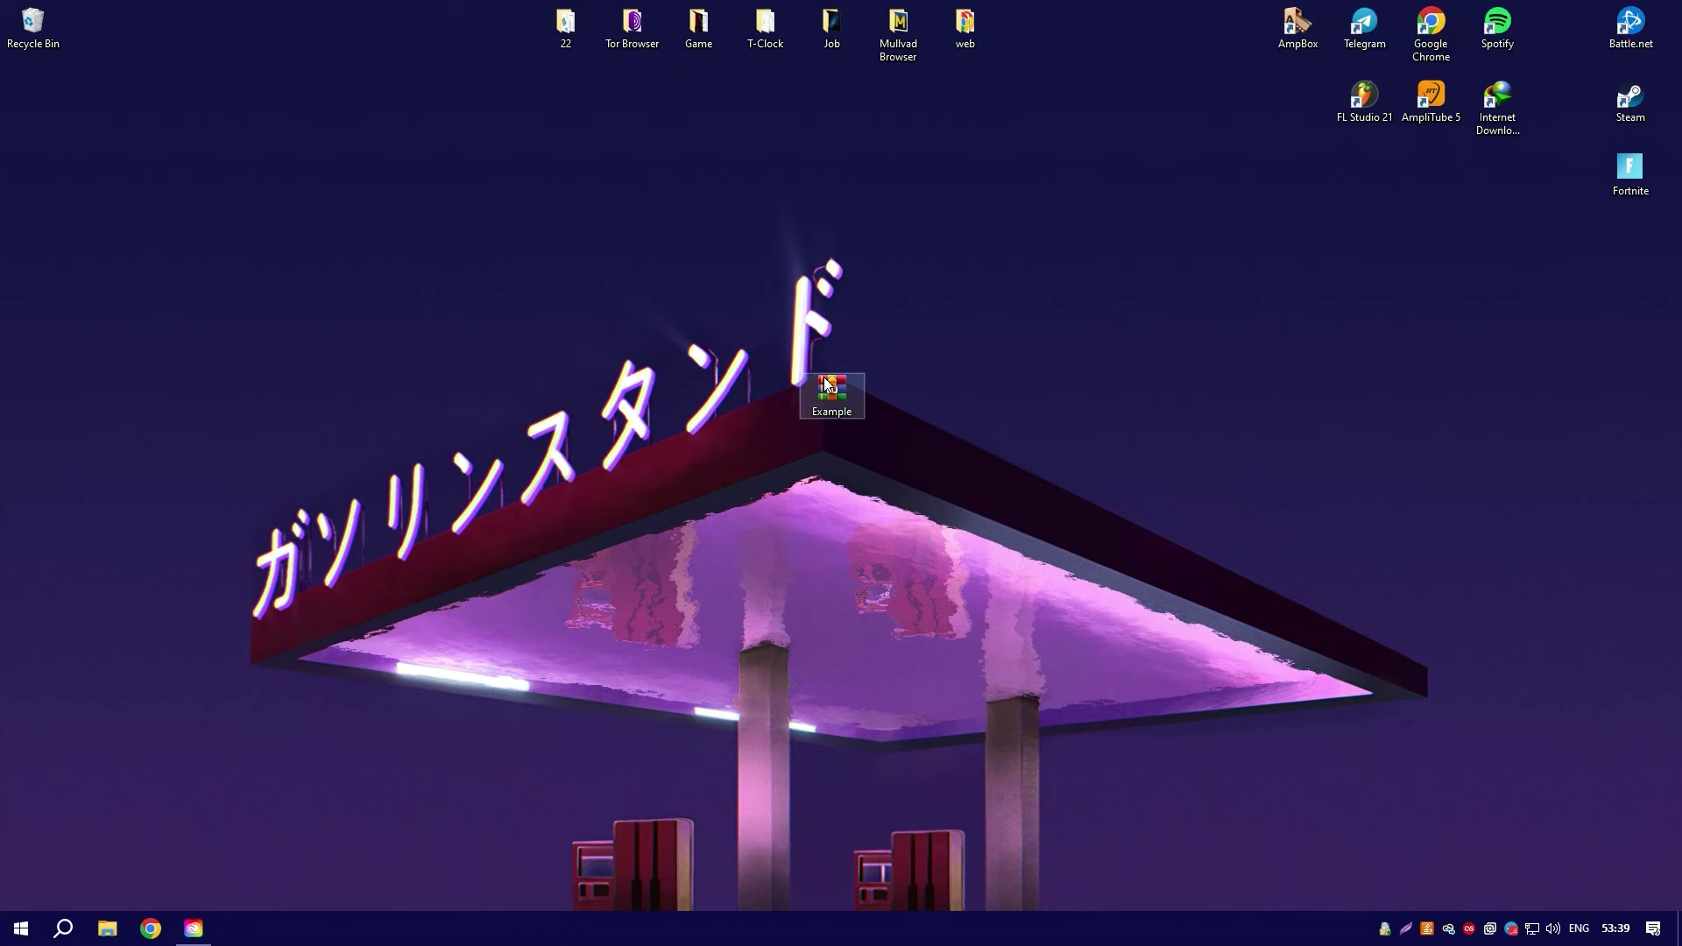
{"action": "mouse_move", "coordinate": [831, 391]}
{"action": "left_mouse_down"}
{"action": "mouse_move", "coordinate": [1311, 381]}
{"action": "mouse_move", "coordinate": [1564, 396]}
{"action": "left_mouse_up"}
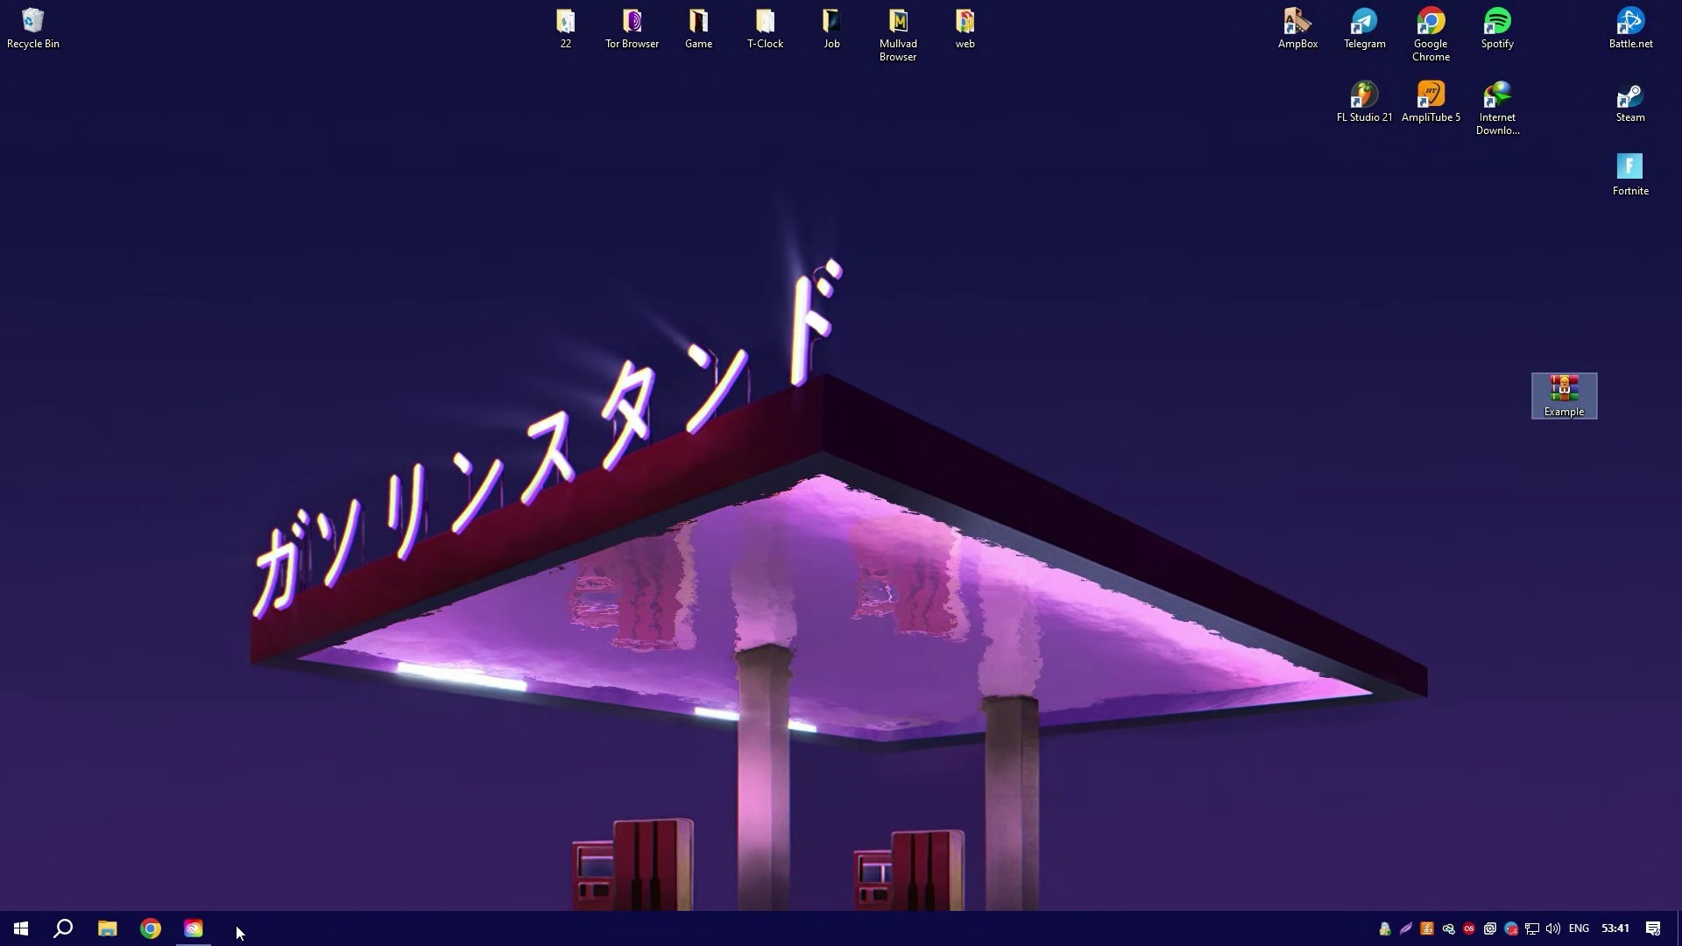
Bring up Creative Cloud Desktop and open Example.rar in WinRAR
{"action": "left_click", "coordinate": [195, 930]}
{"action": "scroll", "coordinate": [875, 353], "scroll_direction": "down", "scroll_amount": 5}
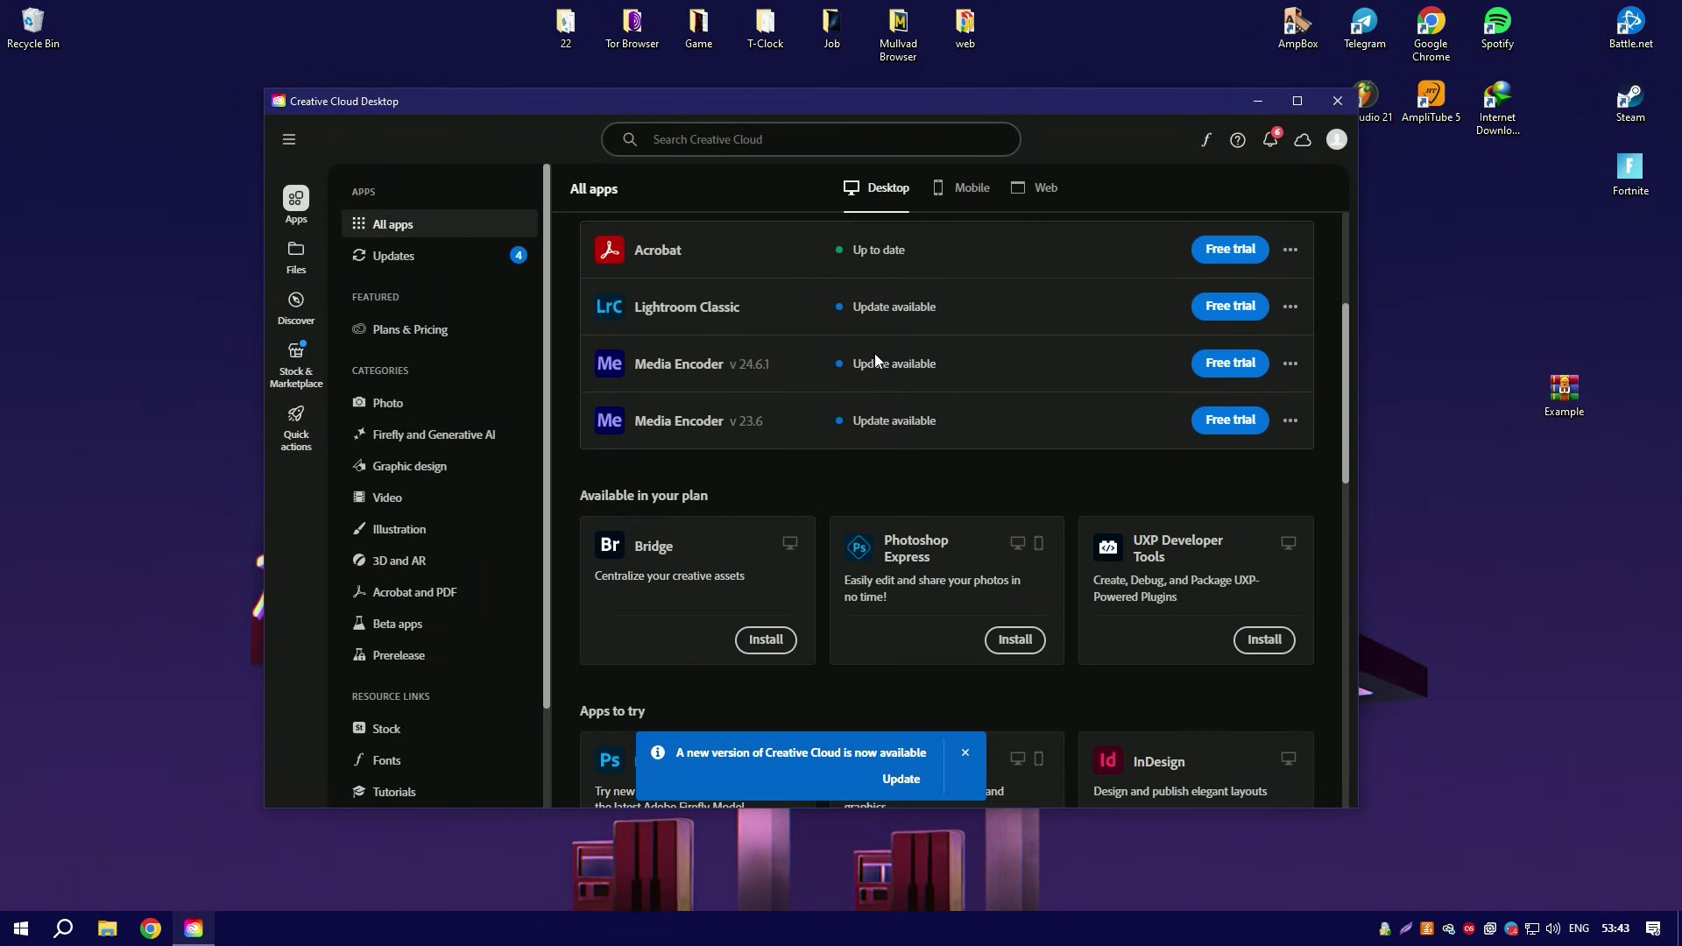
{"action": "scroll", "coordinate": [894, 348], "scroll_direction": "down", "scroll_amount": 4}
{"action": "scroll", "coordinate": [947, 394], "scroll_direction": "down", "scroll_amount": 3}
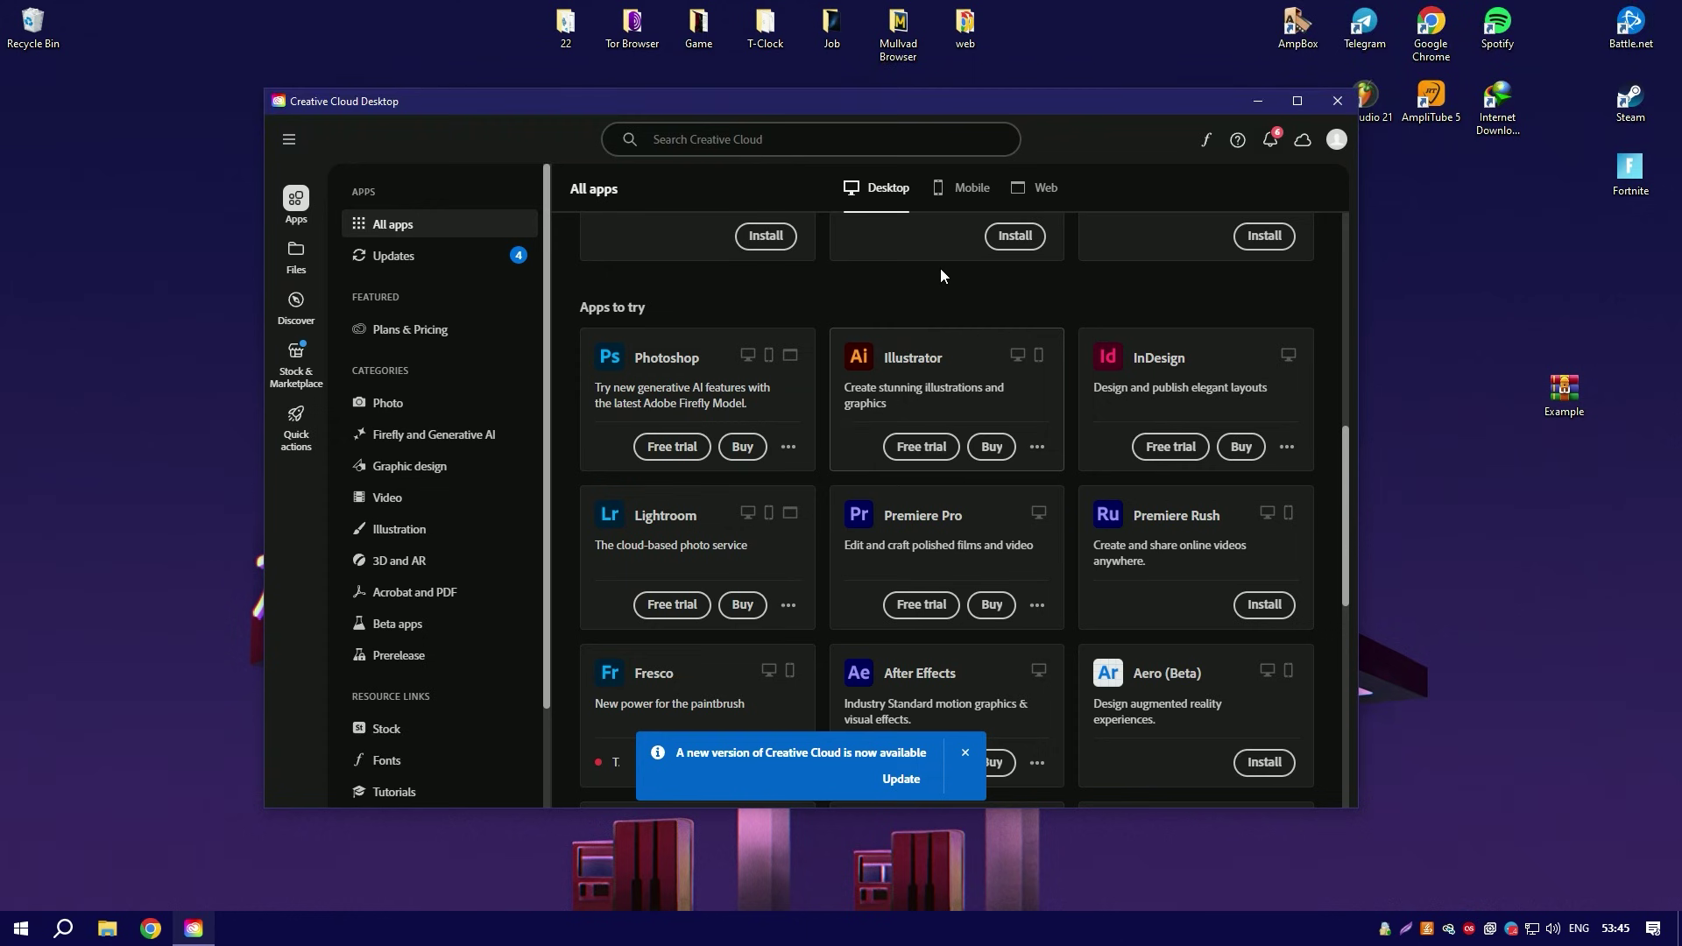
{"action": "left_click_drag", "start_coordinate": [1179, 104], "coordinate": [956, 132]}
{"action": "double_click", "coordinate": [1565, 393]}
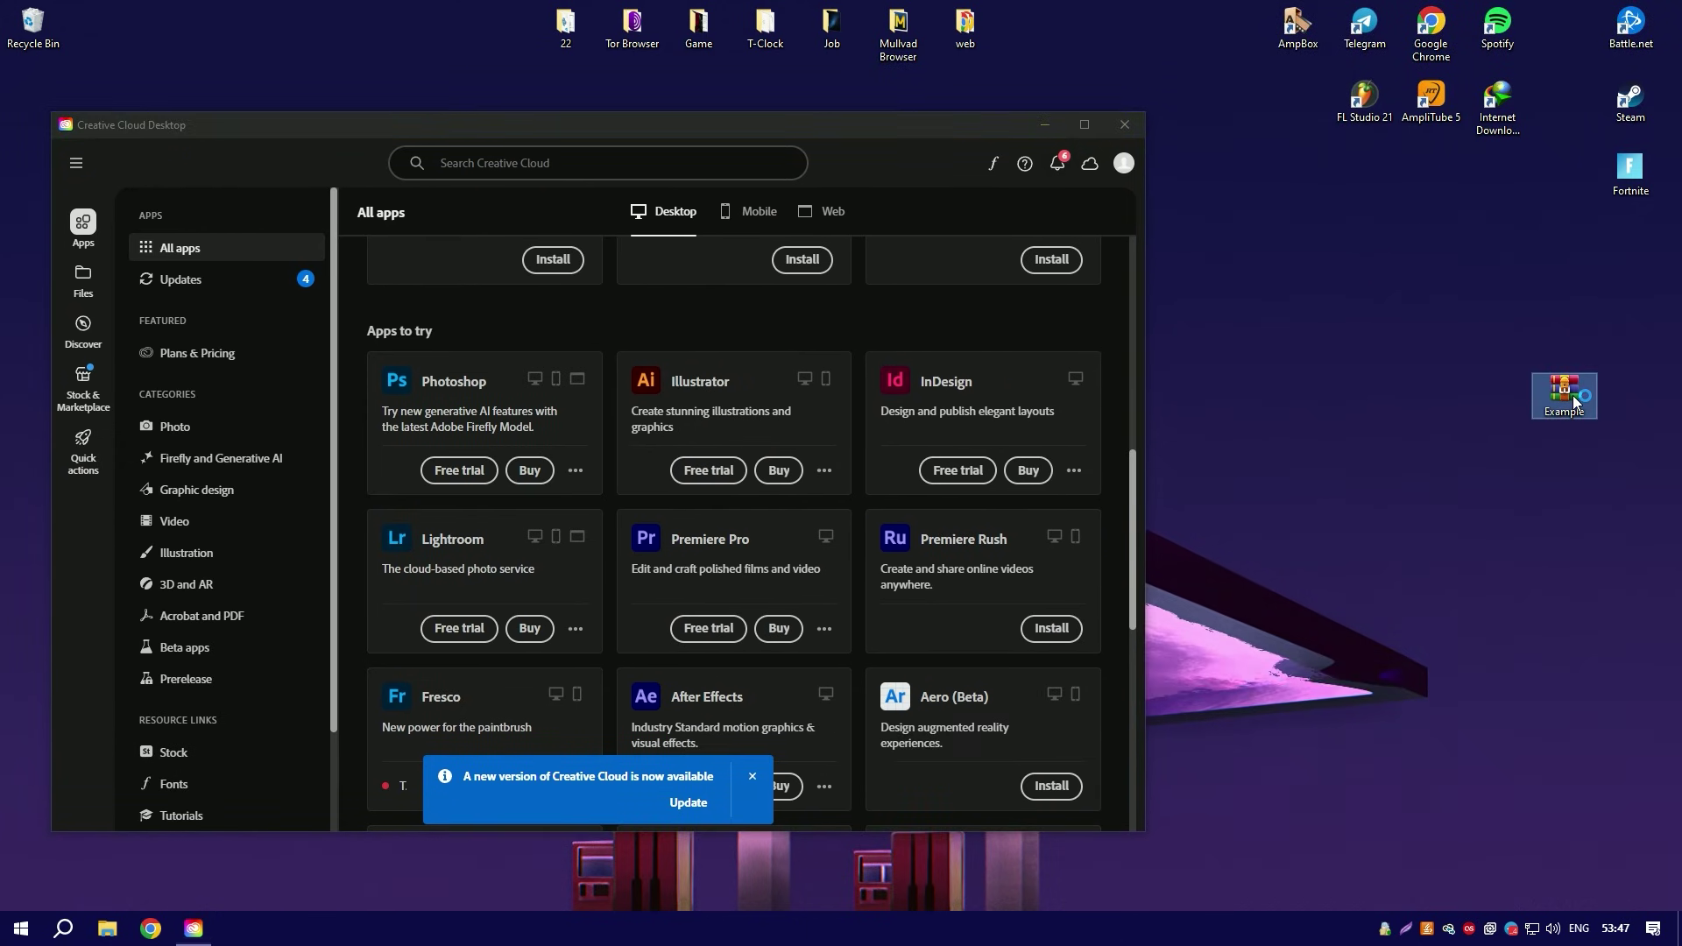
Extract the password-protected Installer folder from Example.rar onto the desktop, then close WinRAR
{"action": "left_click", "coordinate": [634, 404]}
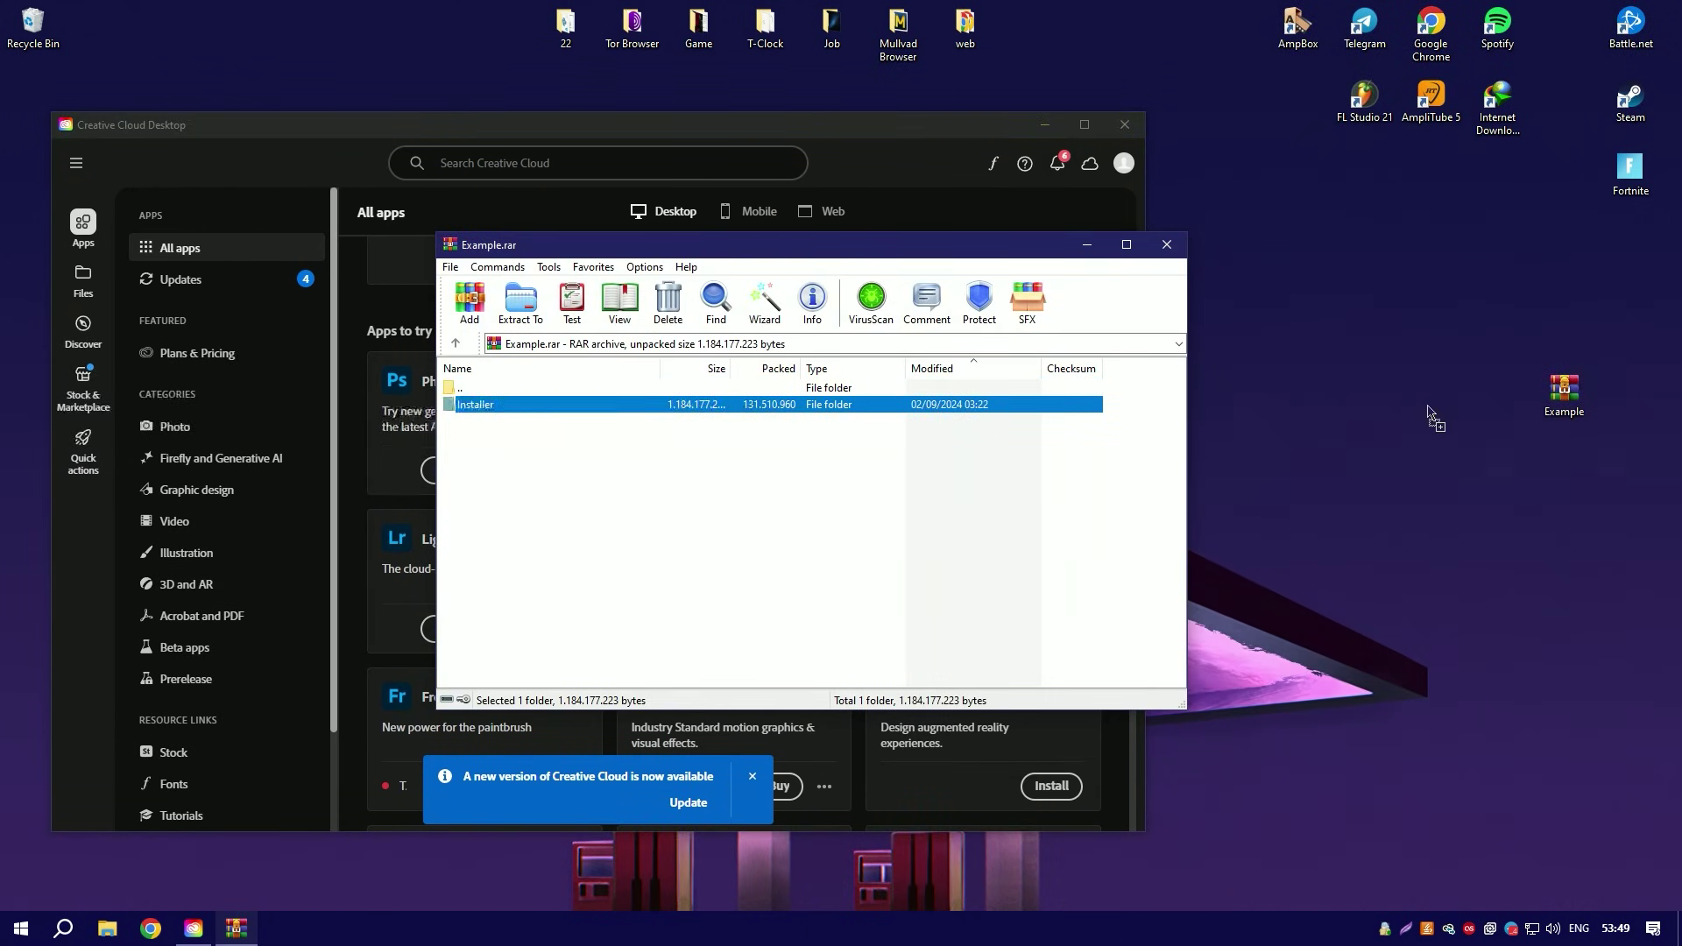
{"action": "left_click_drag", "start_coordinate": [1433, 413], "coordinate": [1431, 411]}
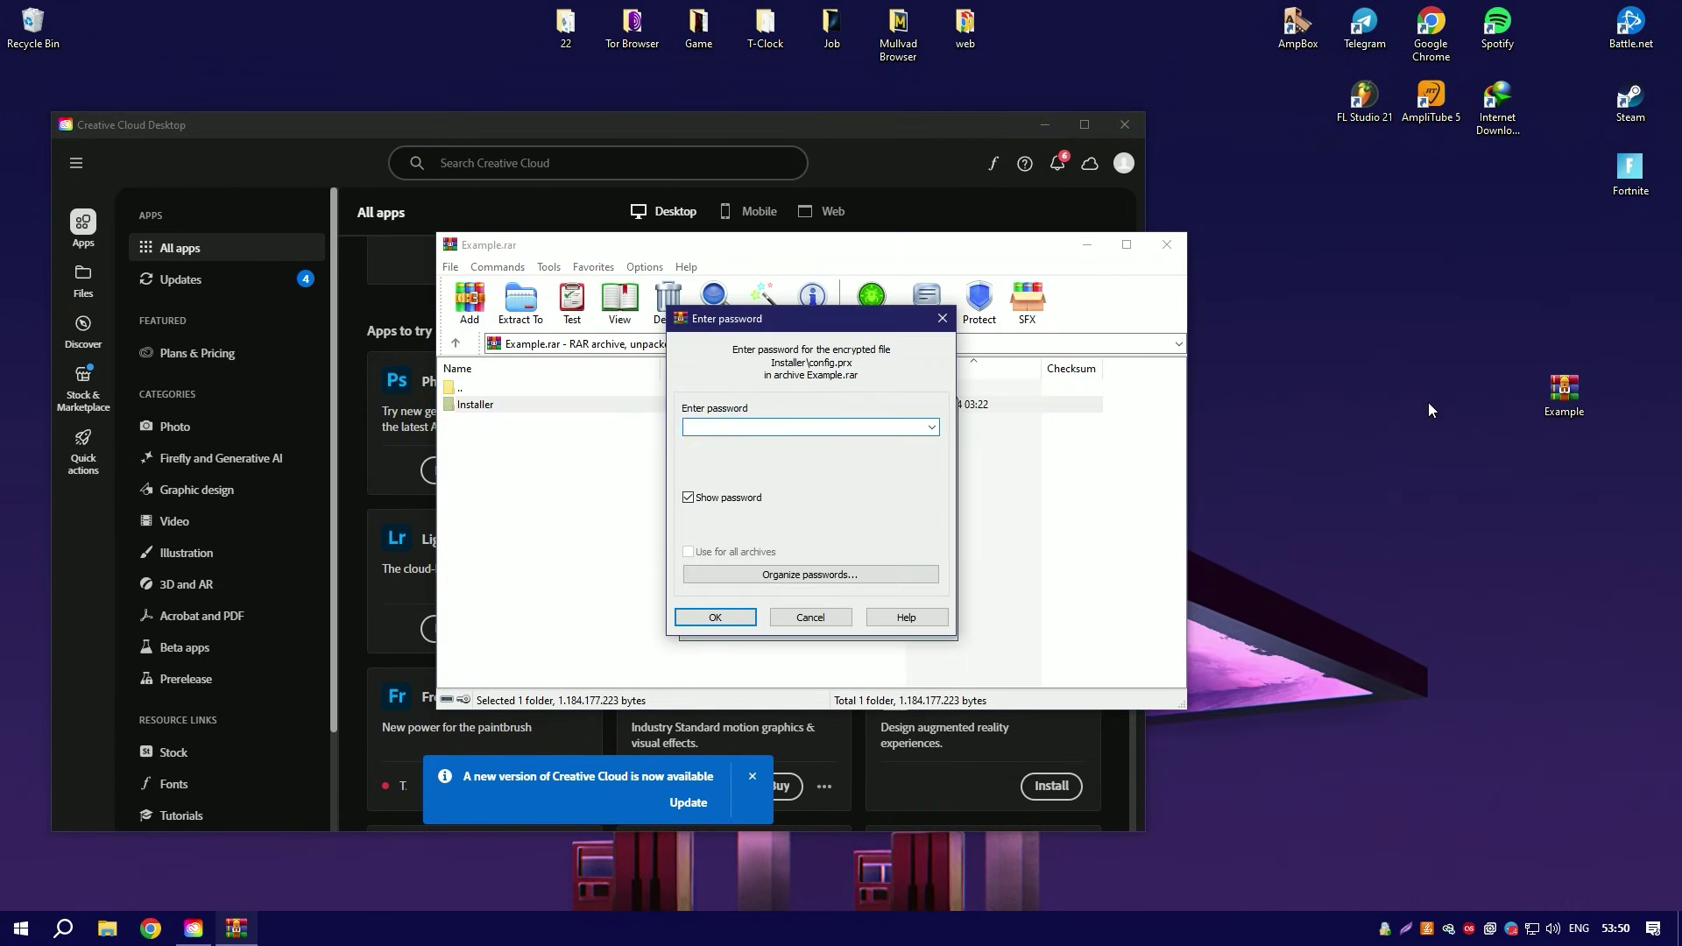
{"action": "left_click", "coordinate": [711, 623]}
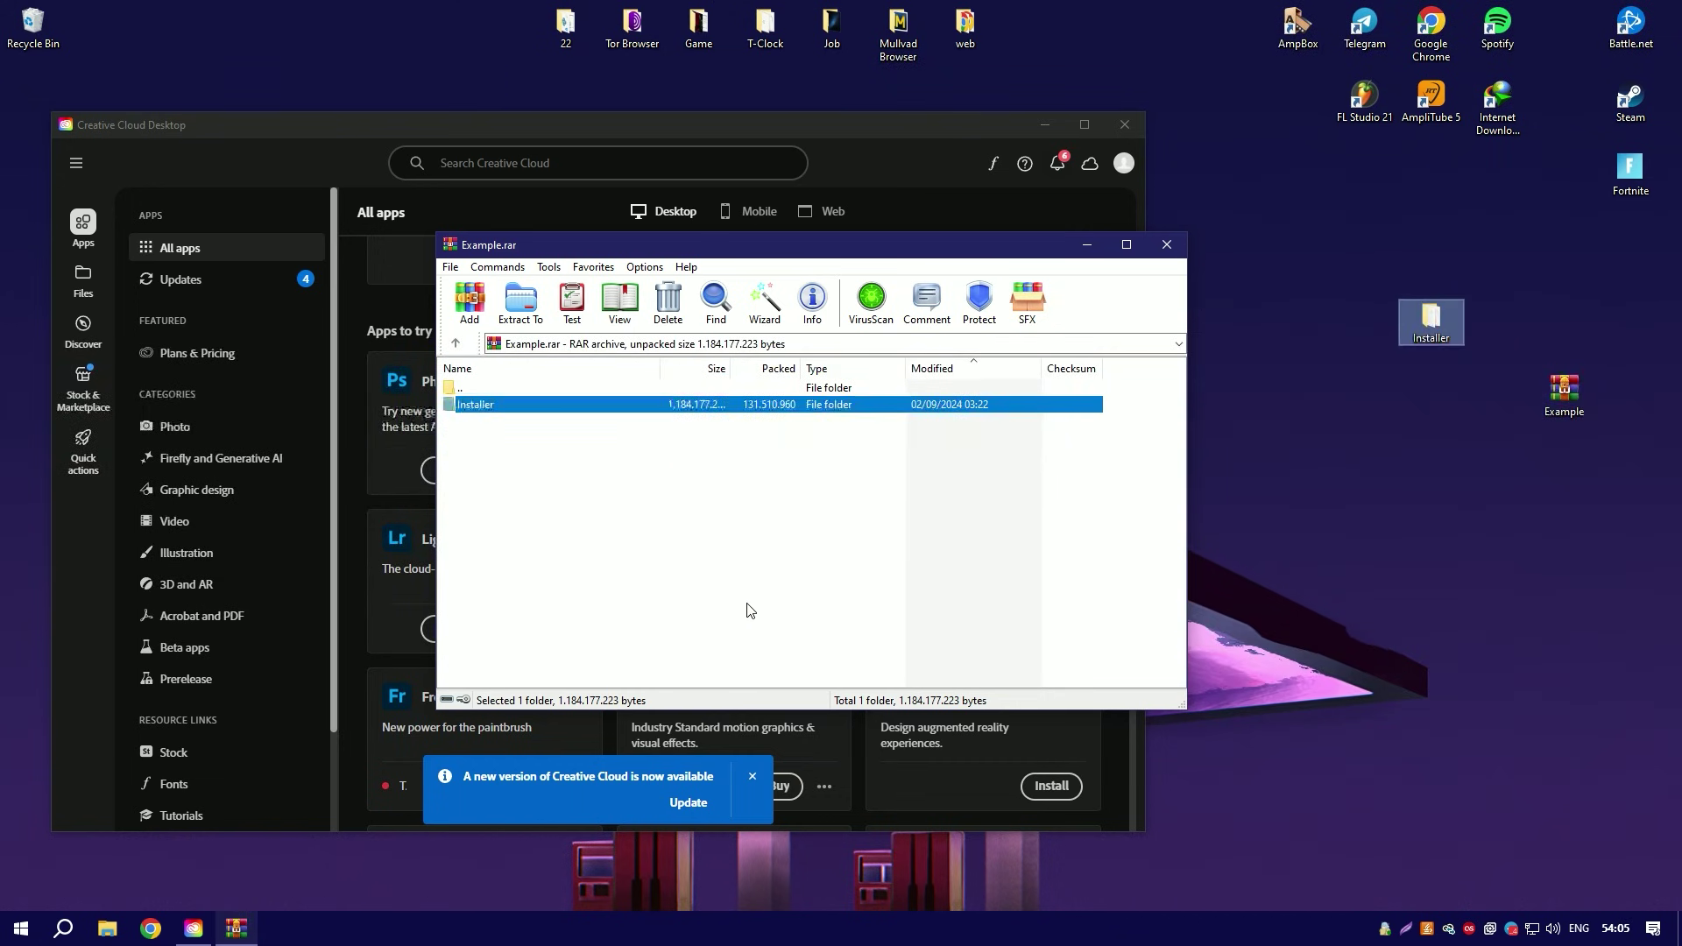
{"action": "left_click", "coordinate": [1168, 249]}
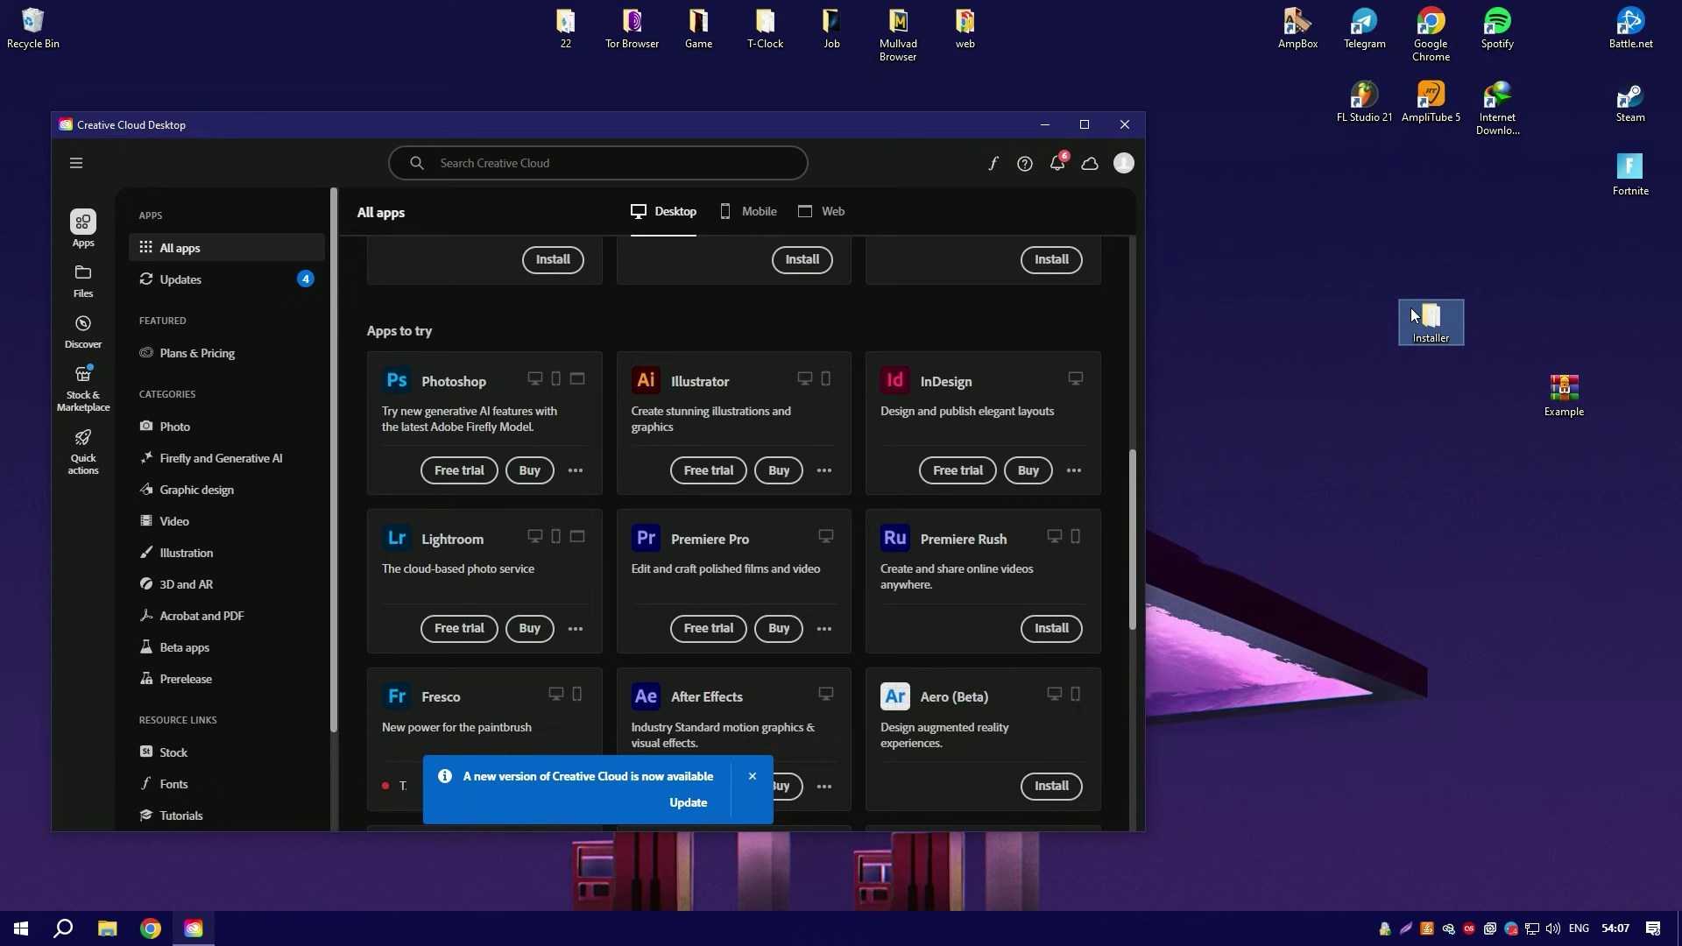
Open the extracted Installer folder and run its Setup application
{"action": "left_click_drag", "start_coordinate": [1432, 322], "coordinate": [1499, 394]}
{"action": "double_click", "coordinate": [1499, 395]}
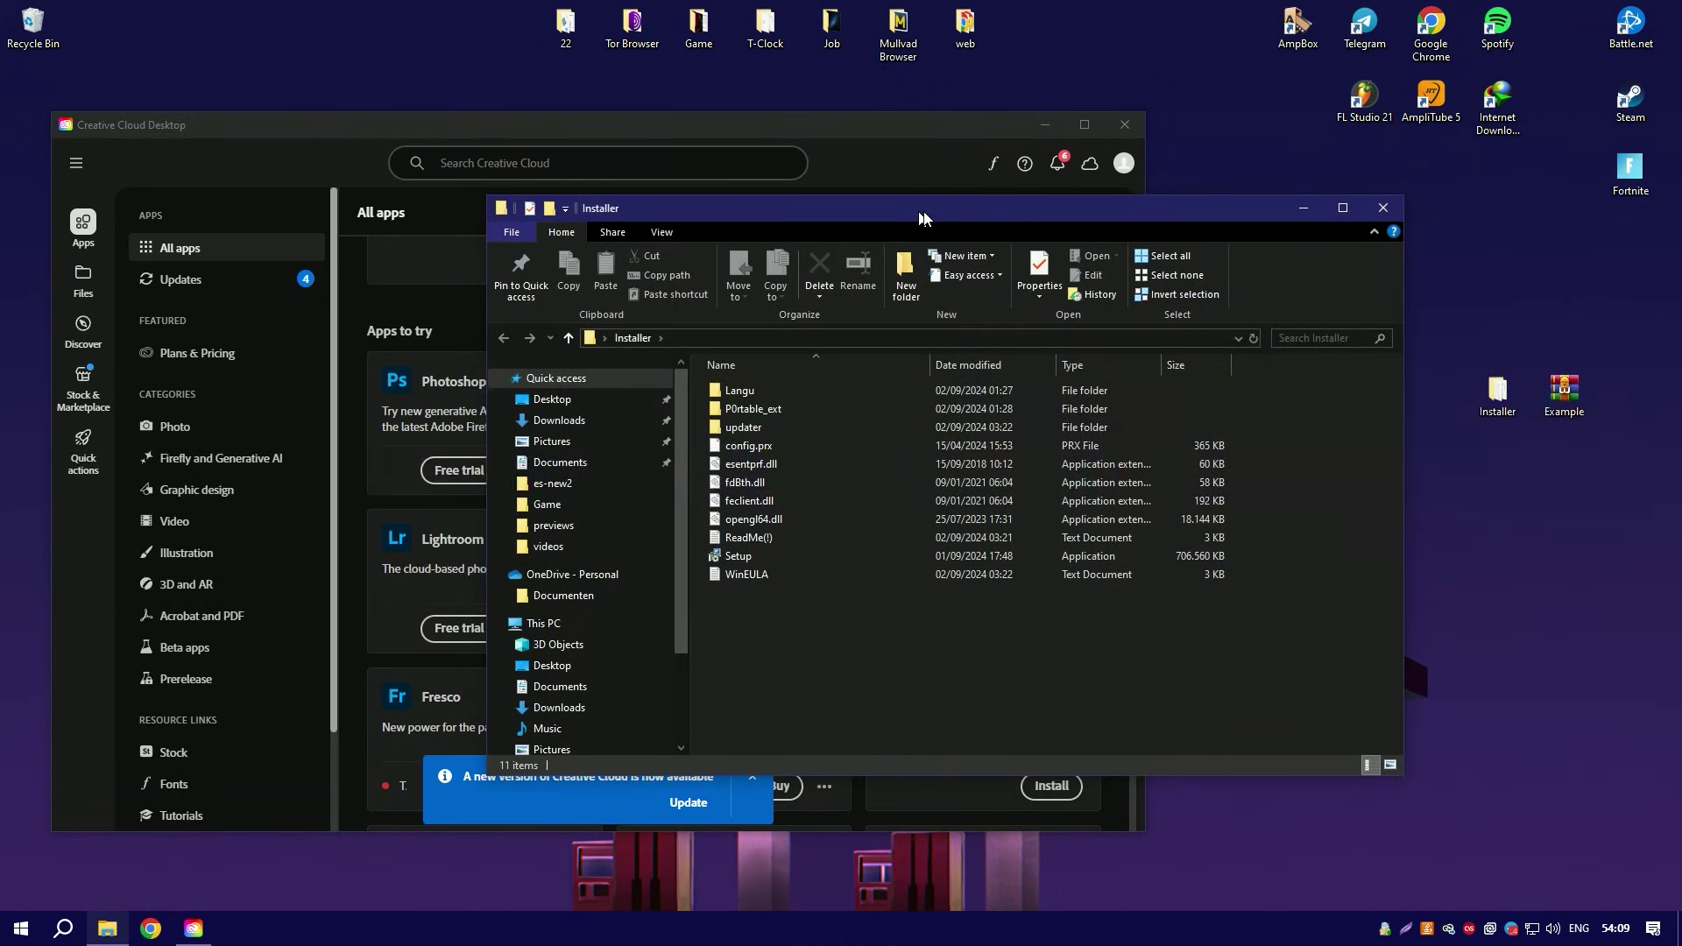
{"action": "left_click_drag", "start_coordinate": [898, 214], "coordinate": [932, 216]}
{"action": "double_click", "coordinate": [900, 562]}
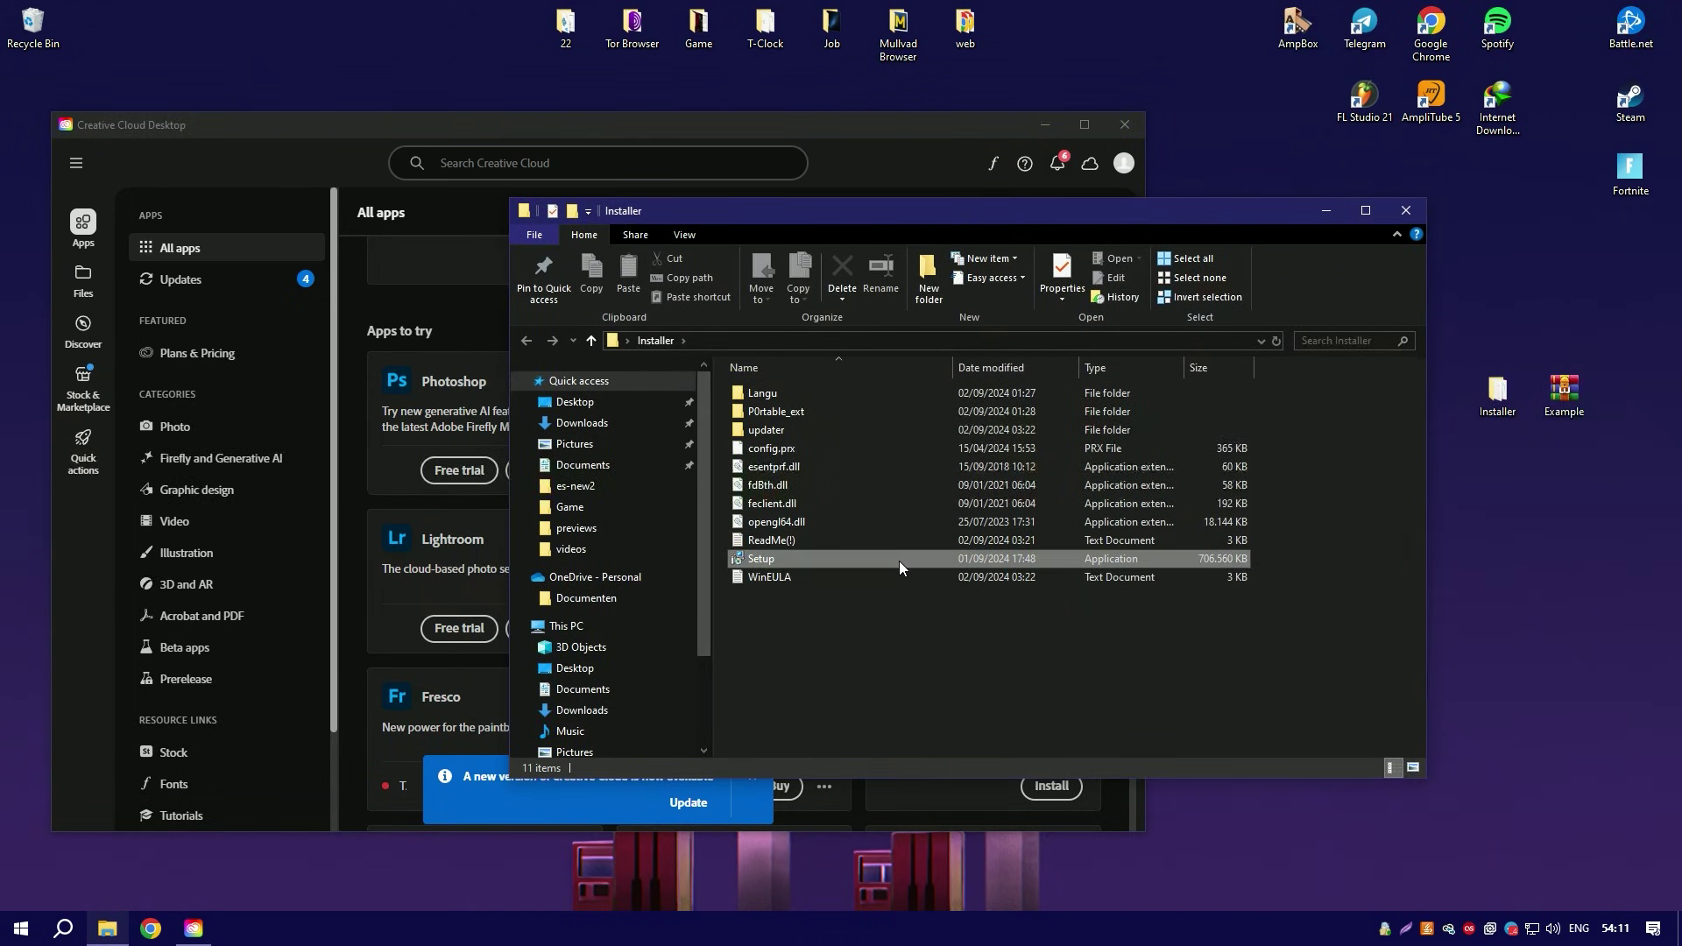
{"action": "type", "text": "1"}
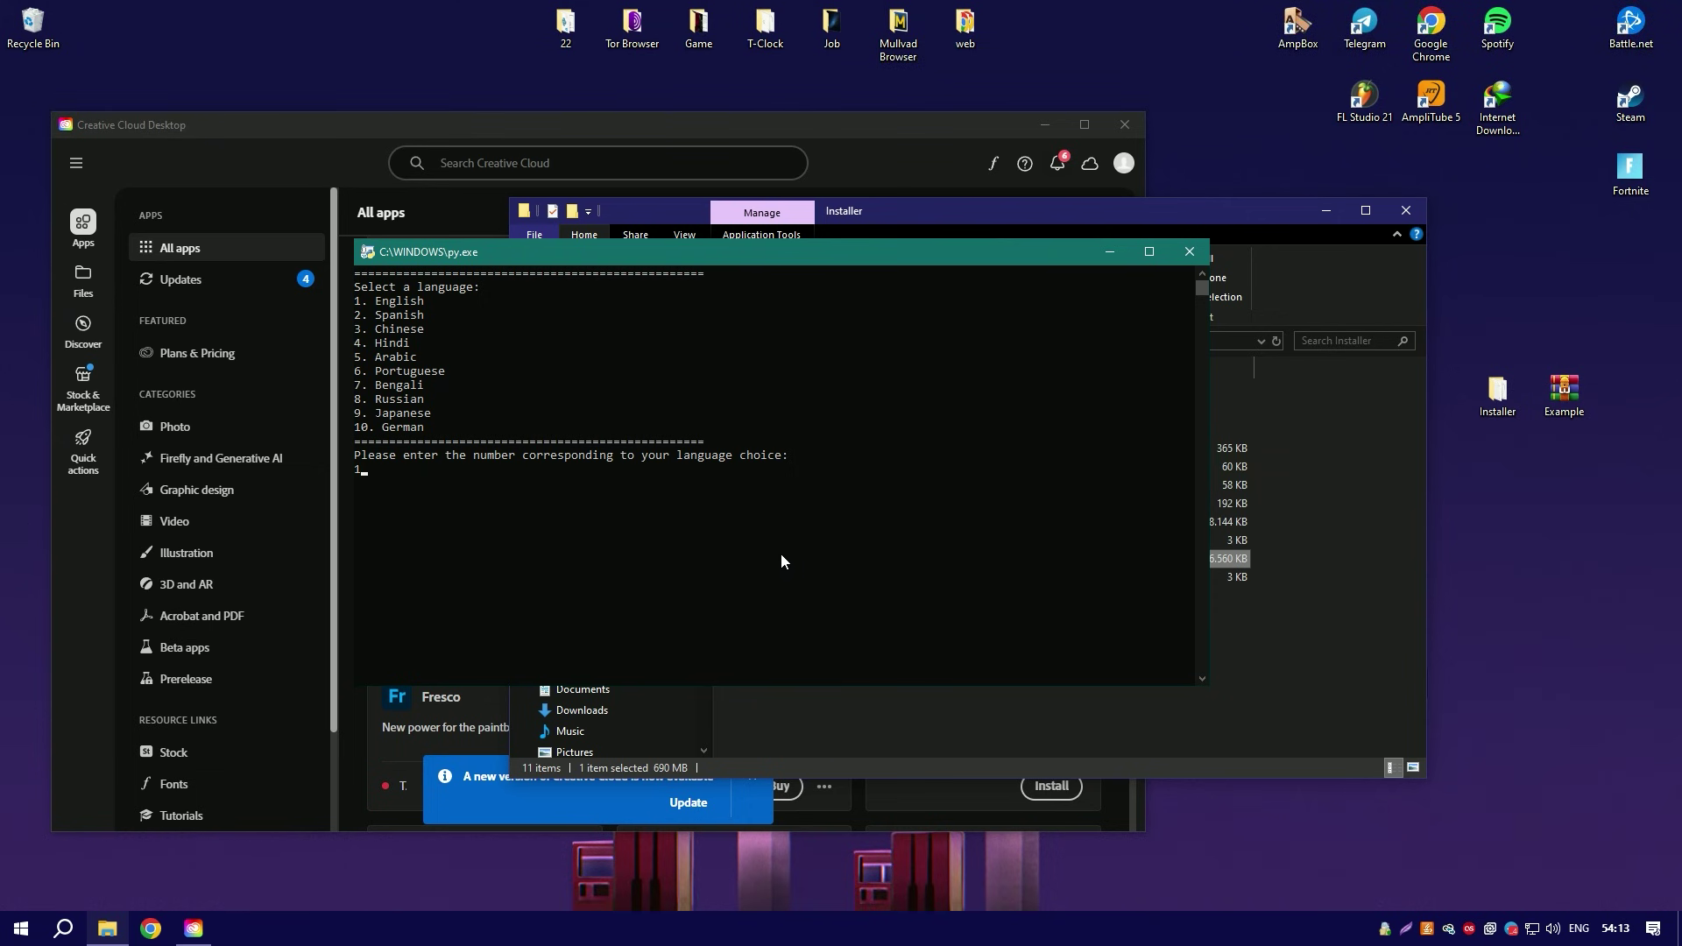
Choose English and run the activation until 'patch activated' appears, then close the console
{"action": "key", "text": "Return"}
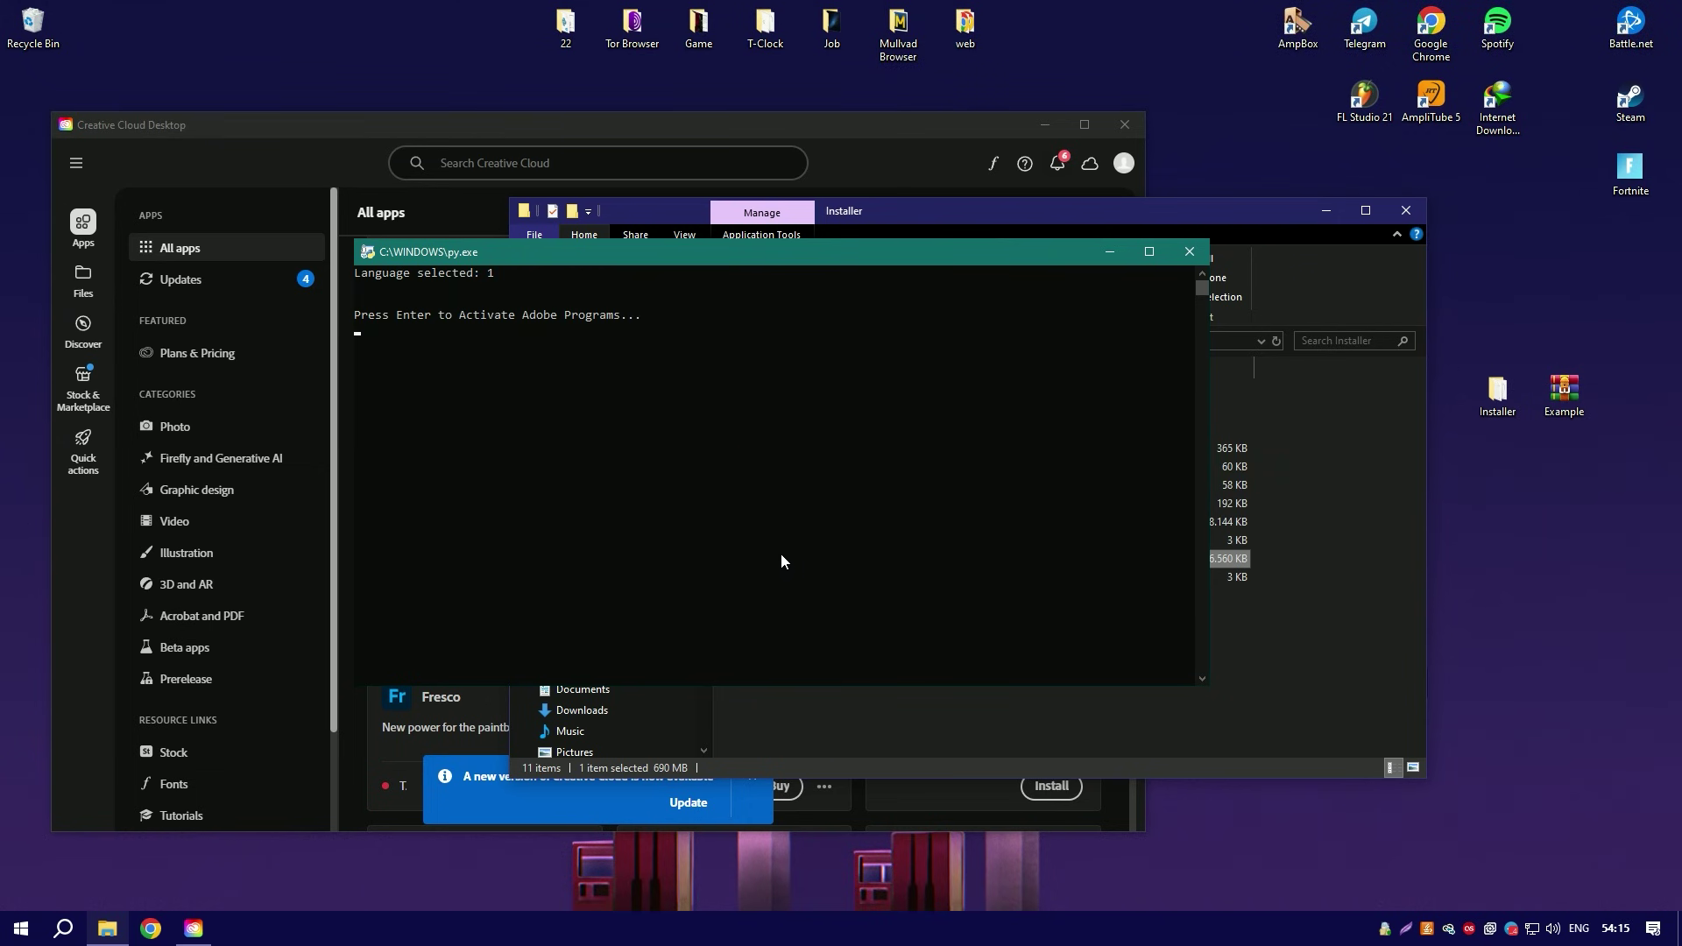
{"action": "key", "text": "Return"}
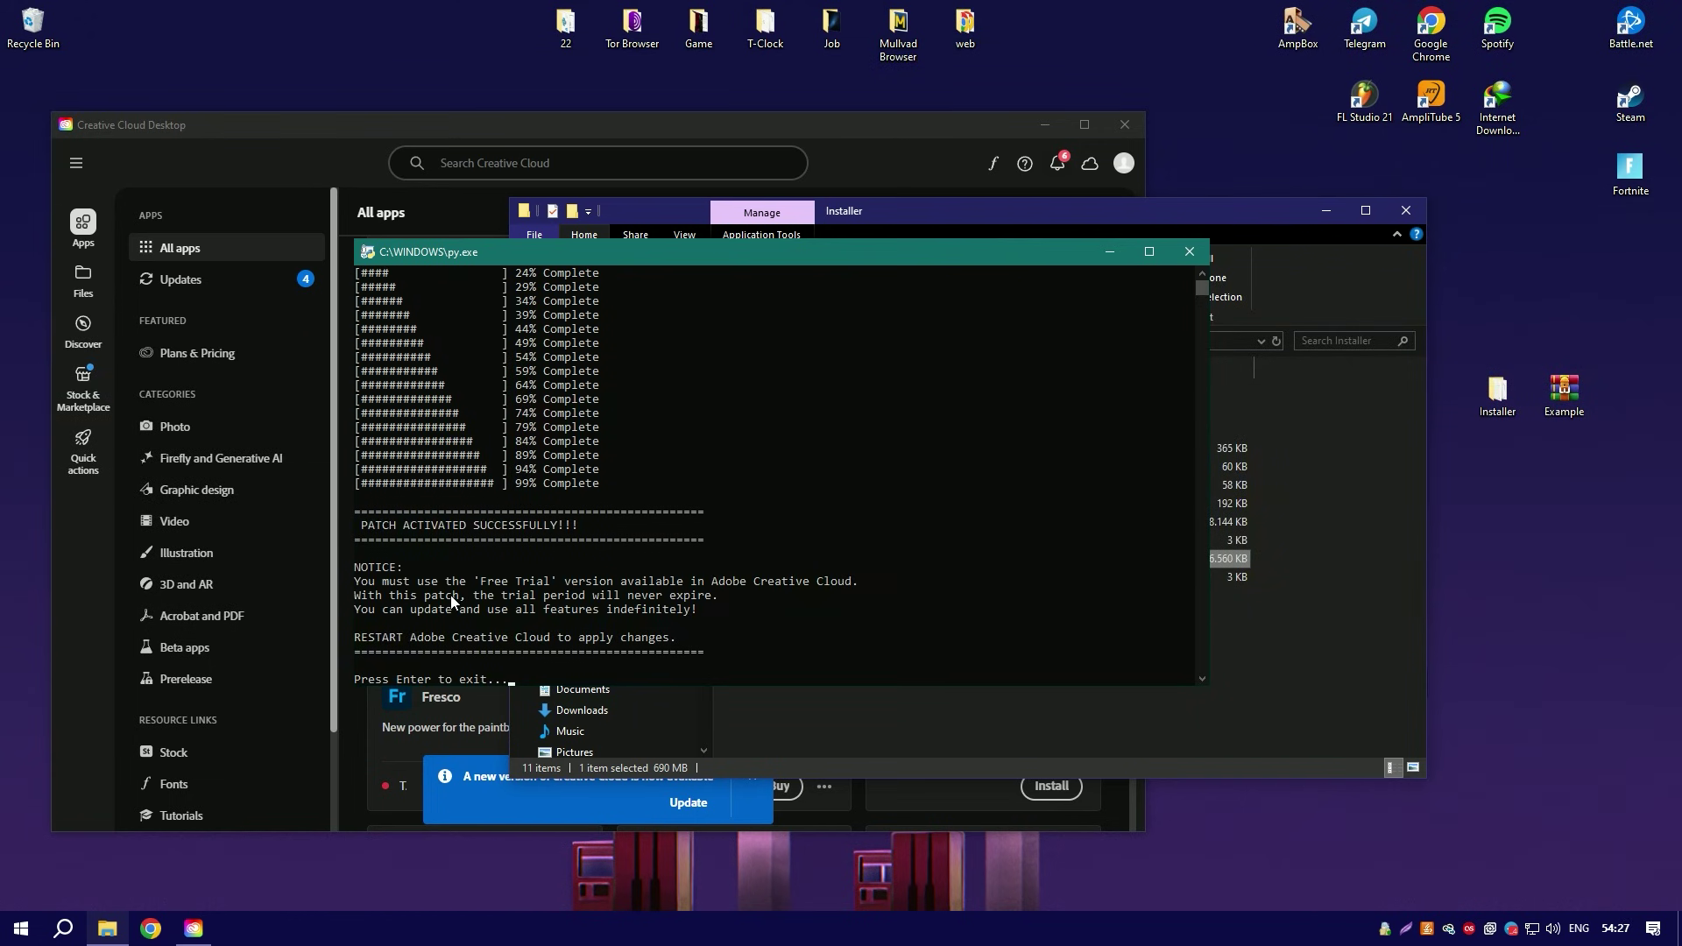
{"action": "left_click", "coordinate": [1189, 252]}
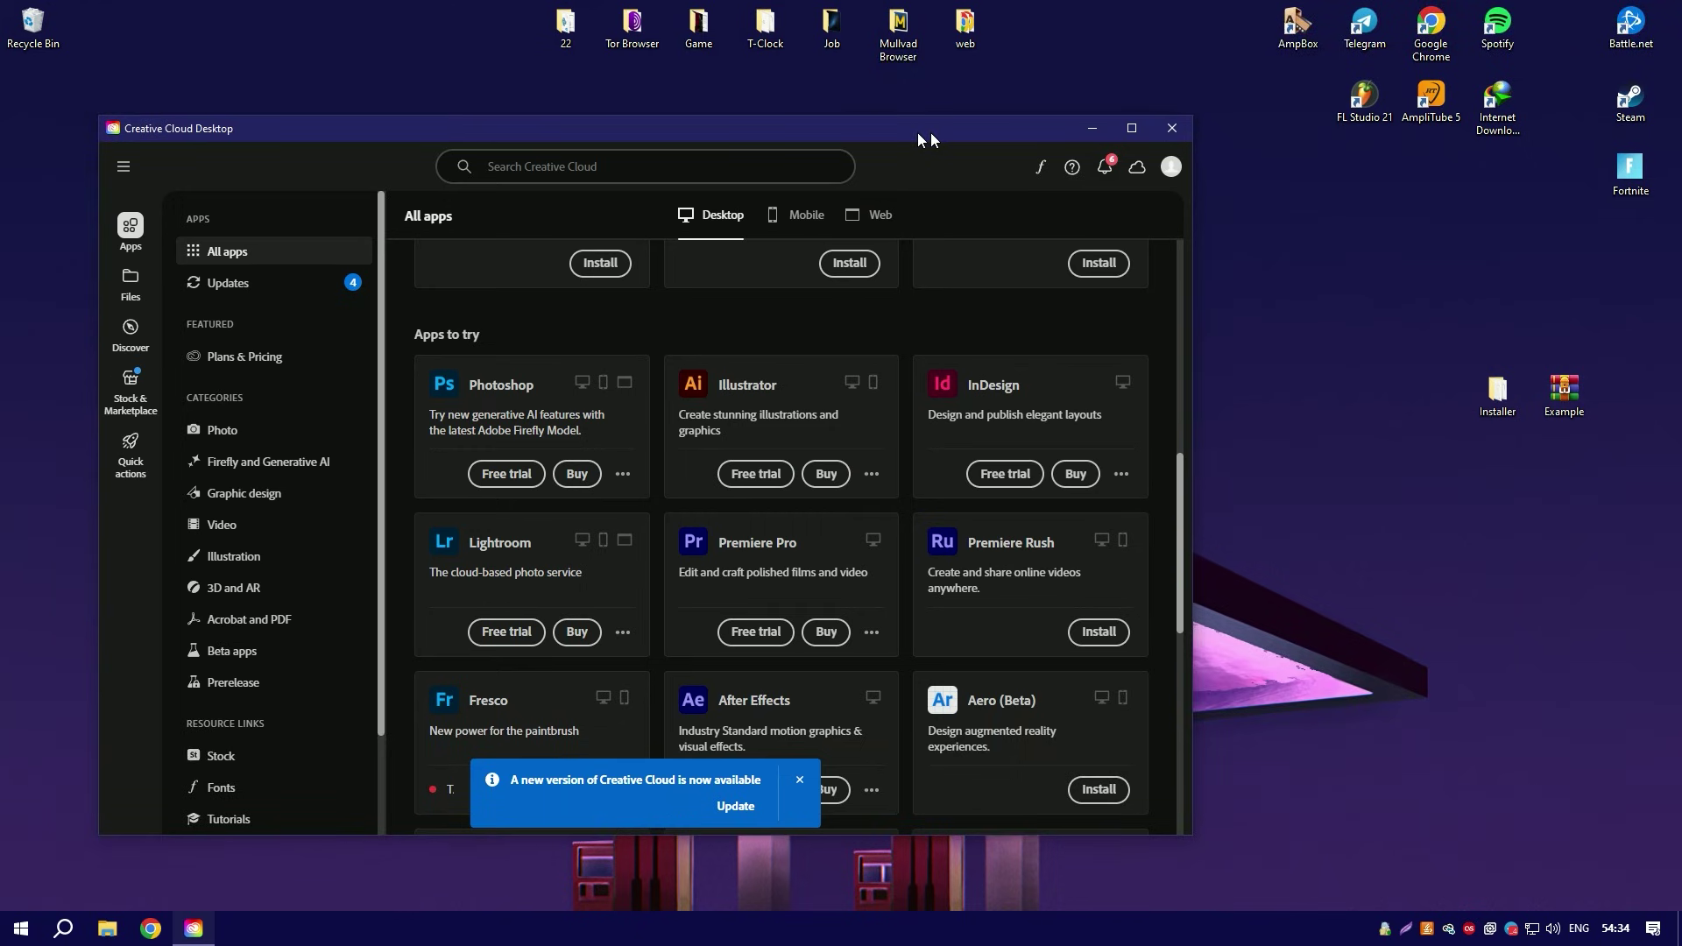
Quit Creative Cloud from its main menu and relaunch it via Windows Search
{"action": "left_click_drag", "start_coordinate": [735, 126], "coordinate": [933, 131]}
{"action": "left_click", "coordinate": [276, 168]}
{"action": "mouse_move", "coordinate": [335, 206]}
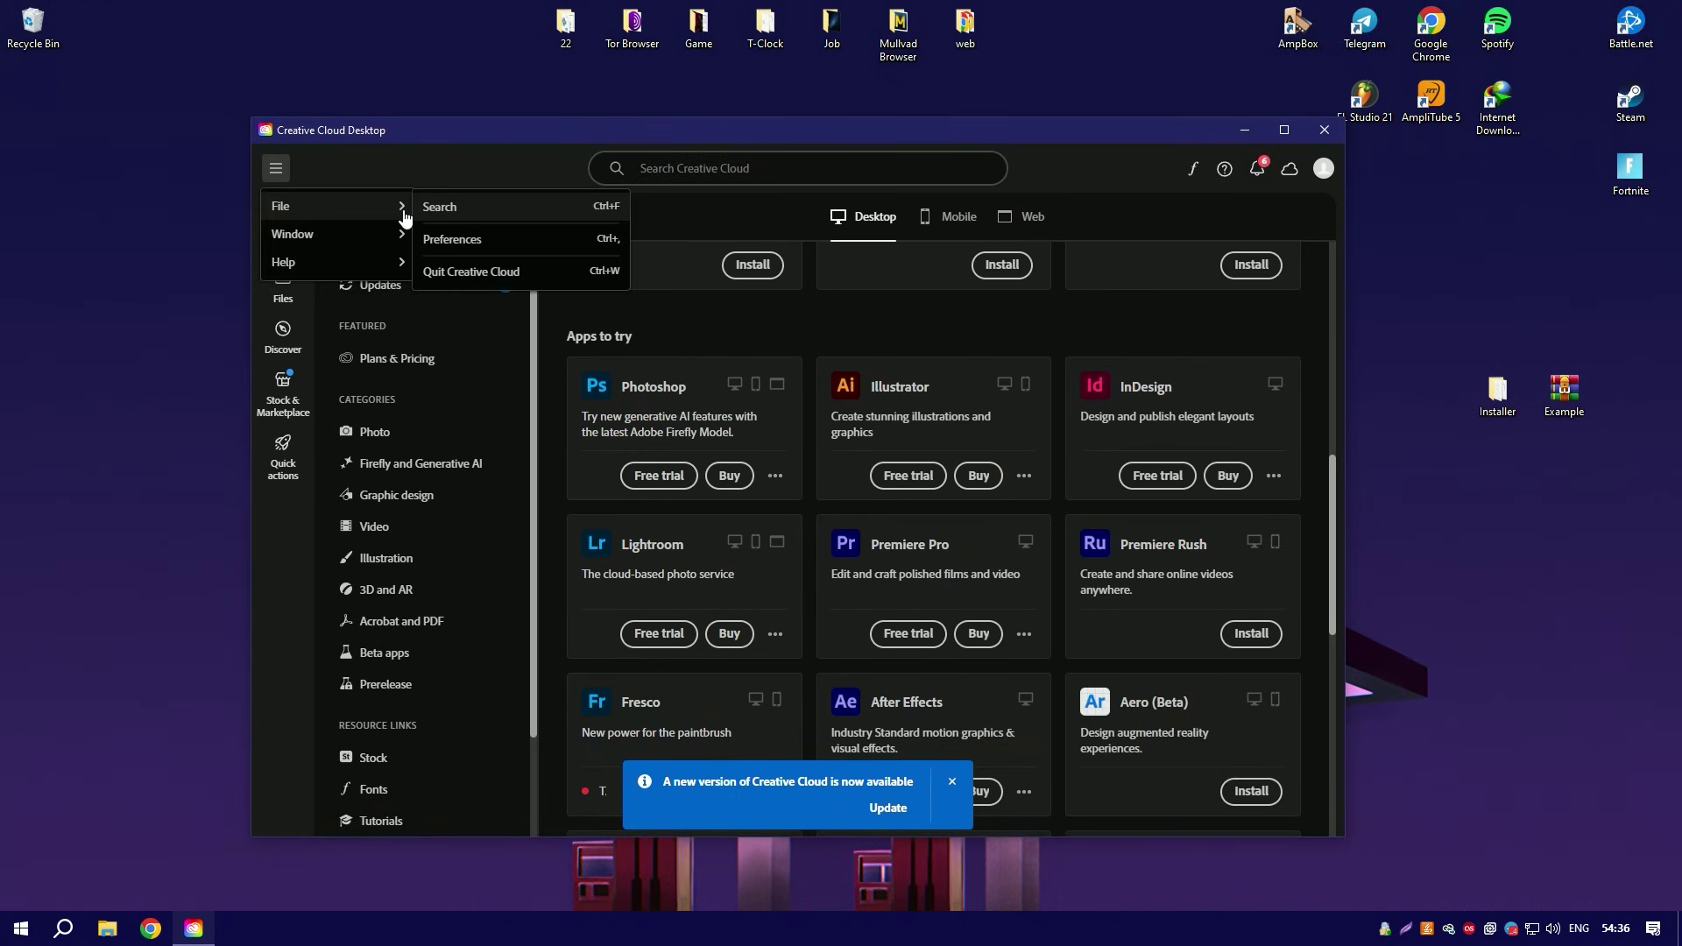
{"action": "left_click", "coordinate": [479, 269]}
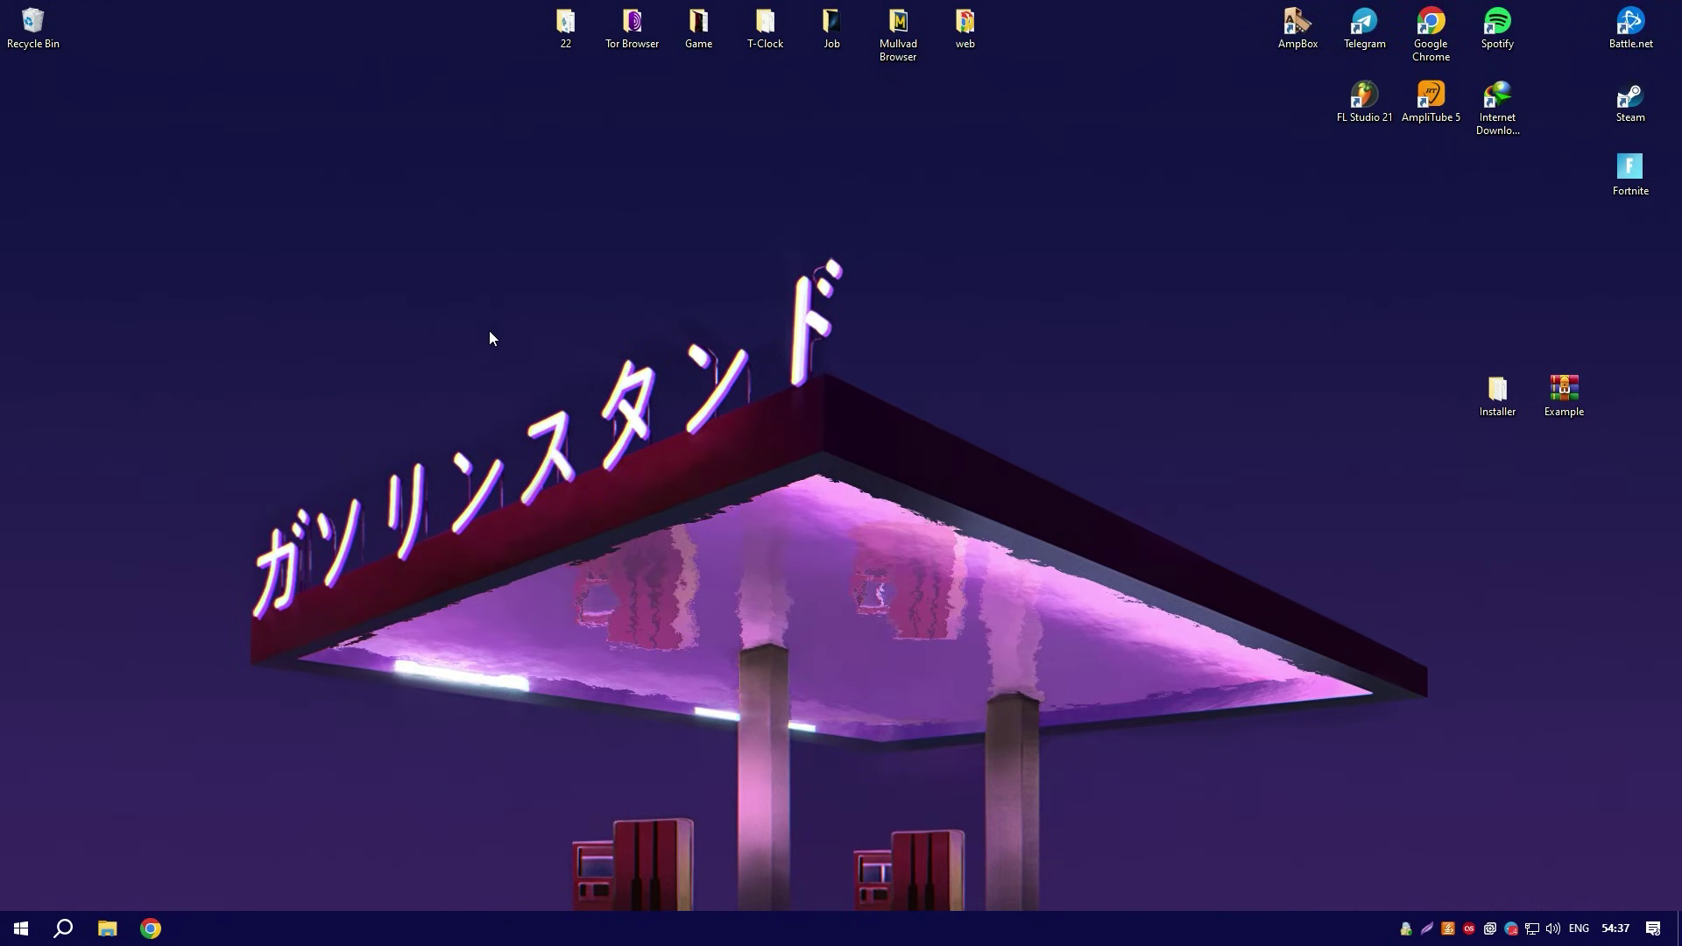
{"action": "left_click", "coordinate": [63, 928]}
{"action": "left_click", "coordinate": [217, 585]}
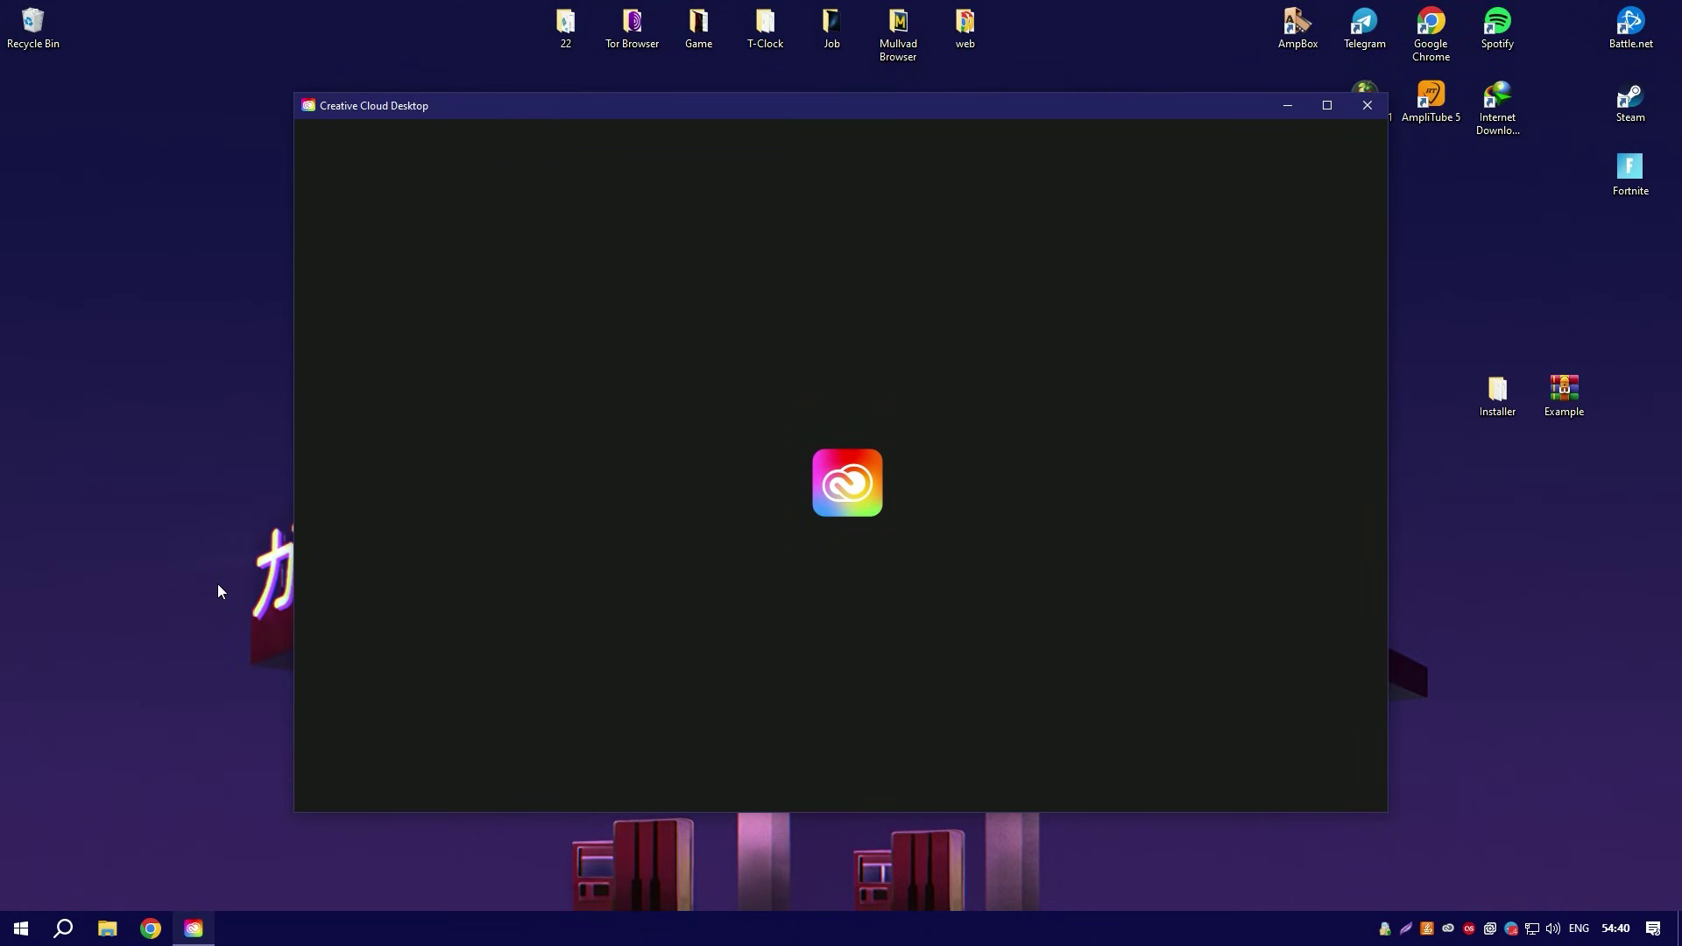